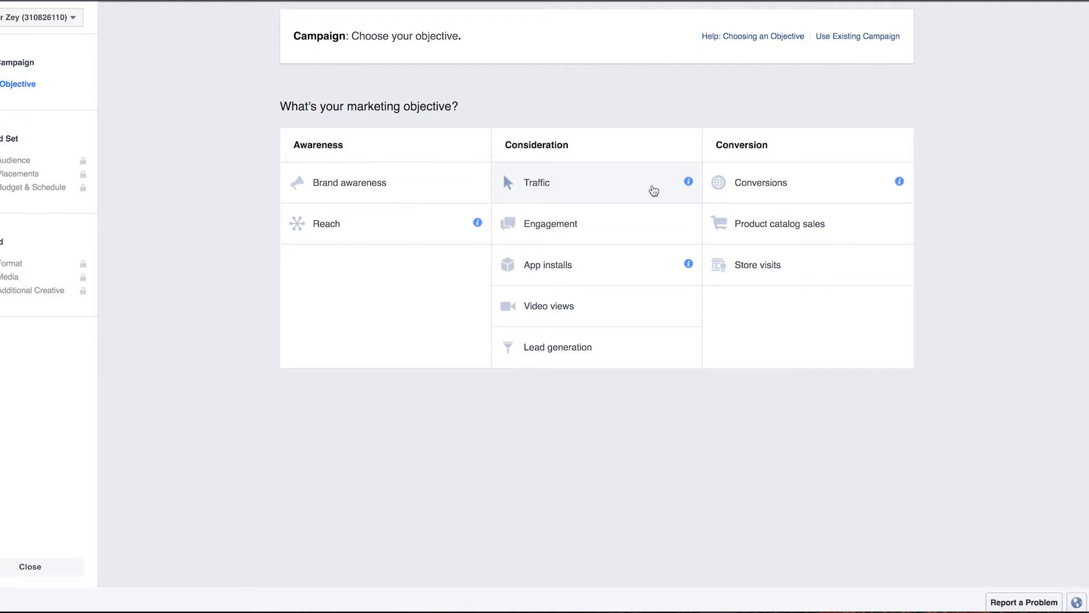
# Choose the Conversions marketing objective, add "New Ad" to the start of the campaign name, and continue to the ad set.
pyautogui.click(810, 193)
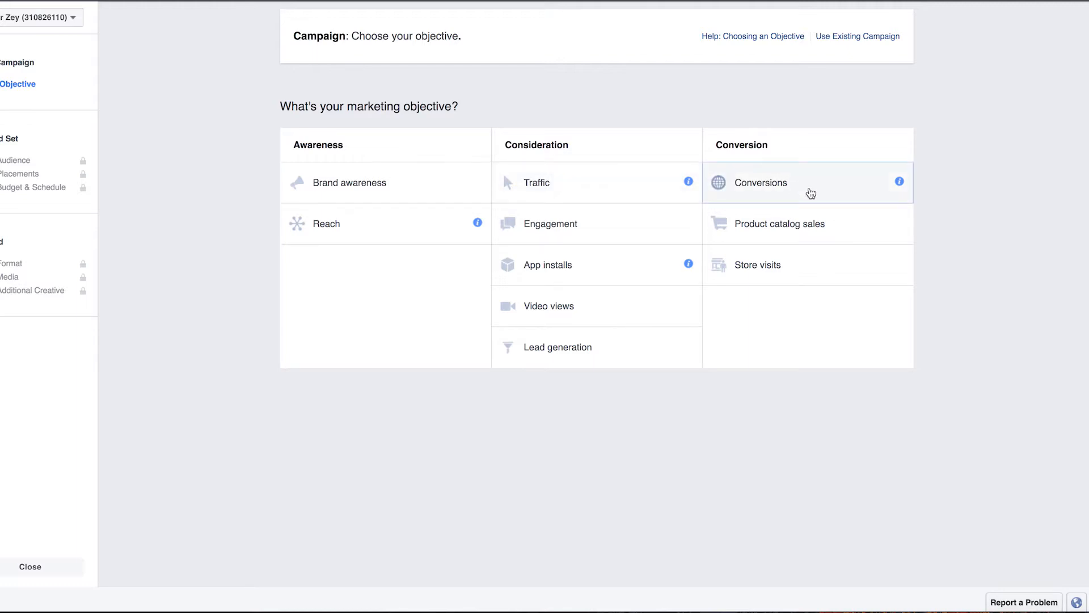
pyautogui.click(811, 193)
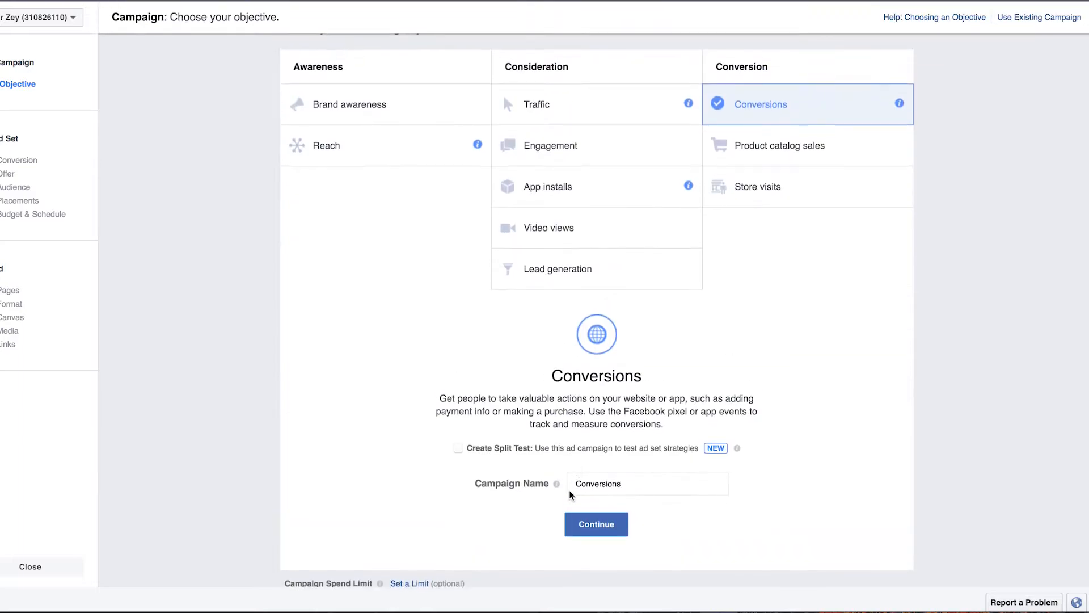
pyautogui.click(576, 482)
pyautogui.write('New Ad')
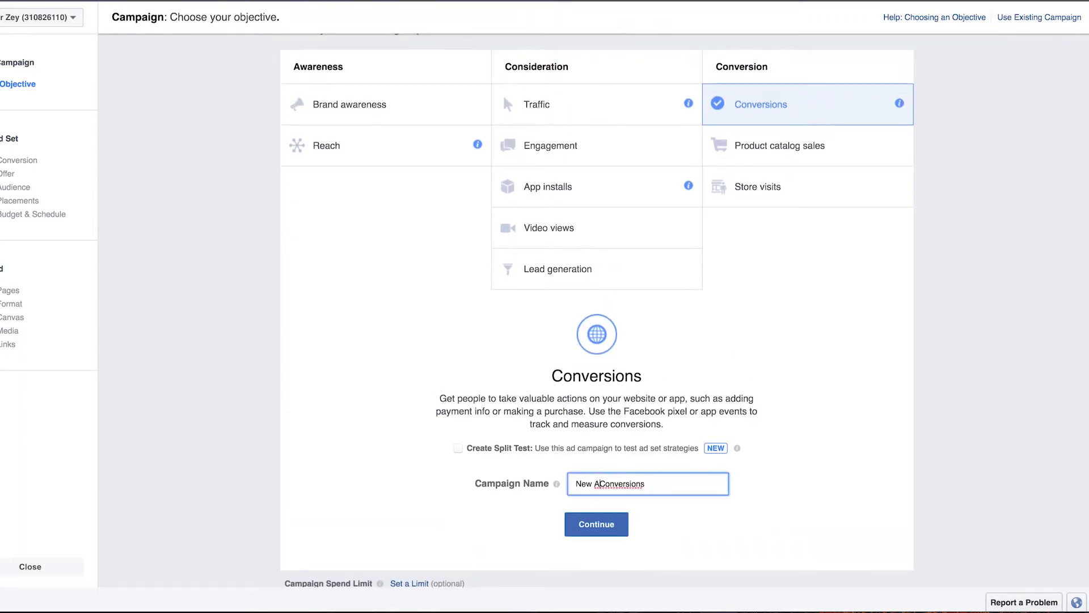
pyautogui.click(623, 526)
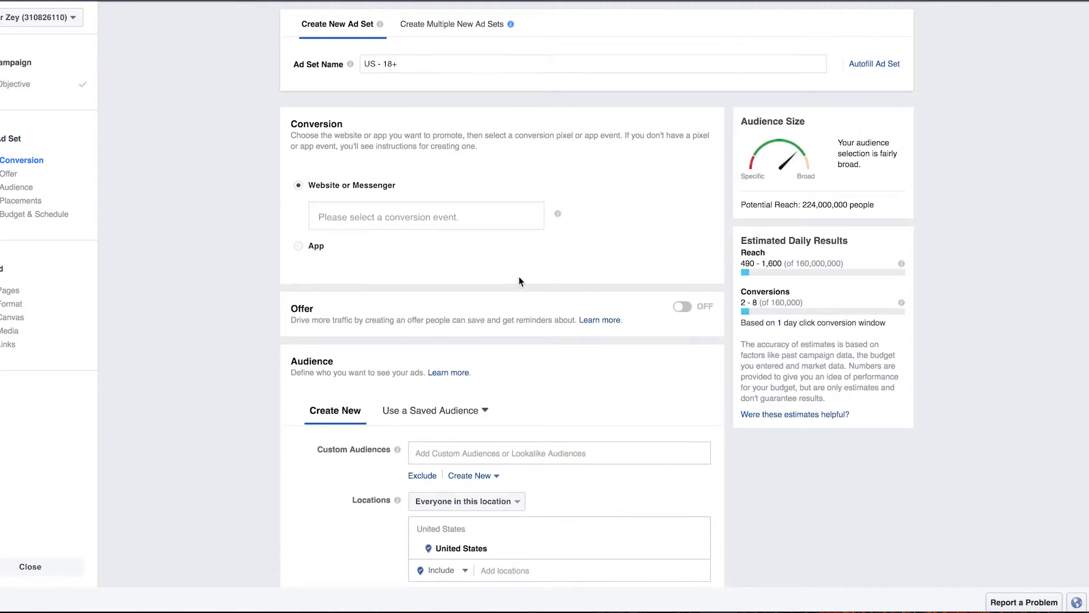
# Set the conversion event to Beginners Guide to Social Media and look through the available custom audiences.
pyautogui.click(502, 225)
pyautogui.click(458, 244)
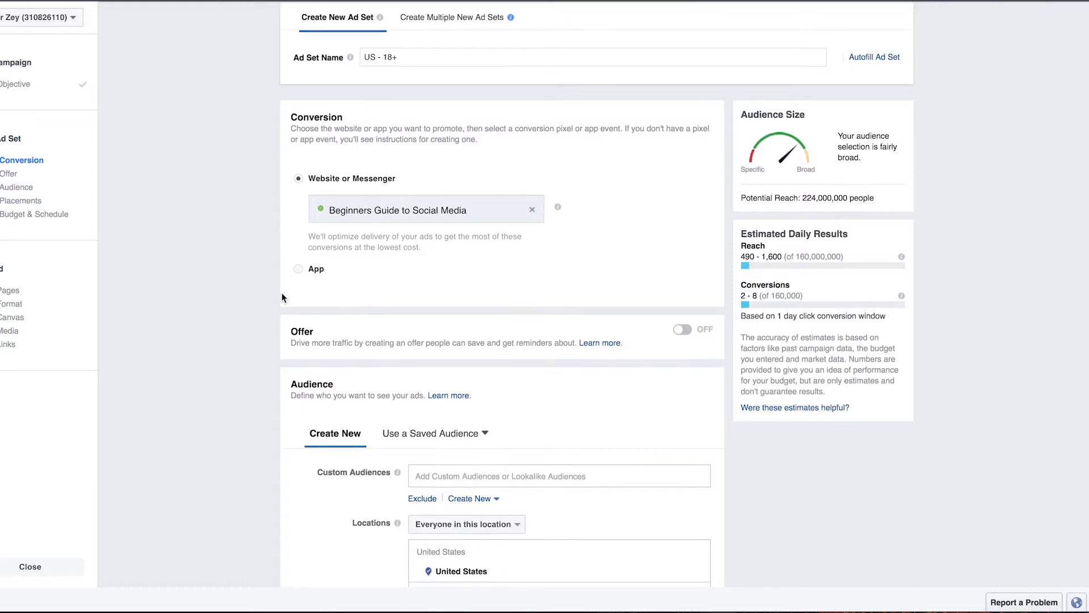
pyautogui.scroll(-5, 281, 292)
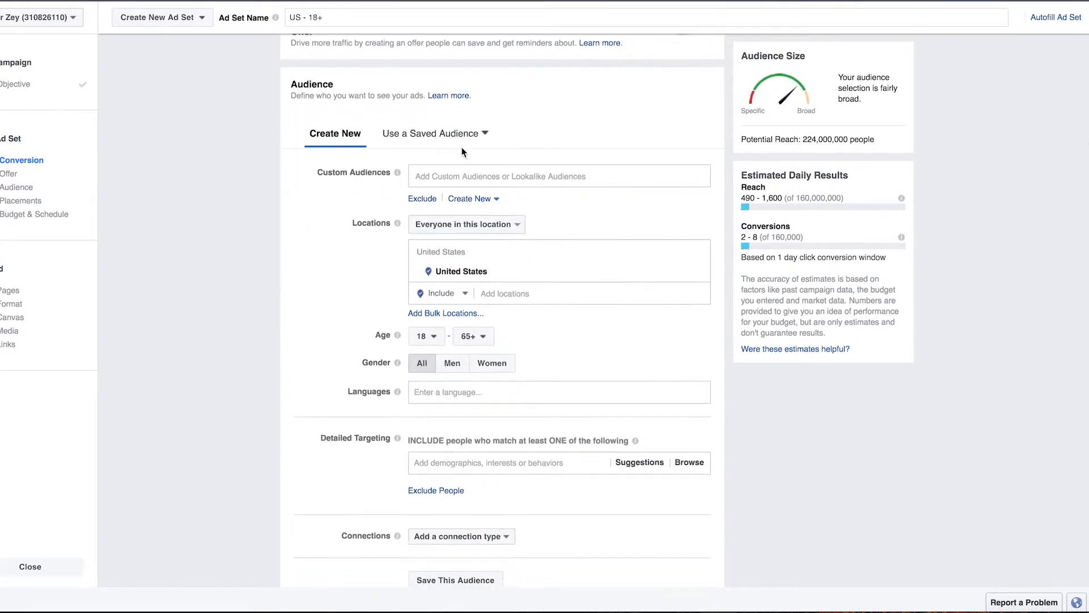
pyautogui.click(500, 176)
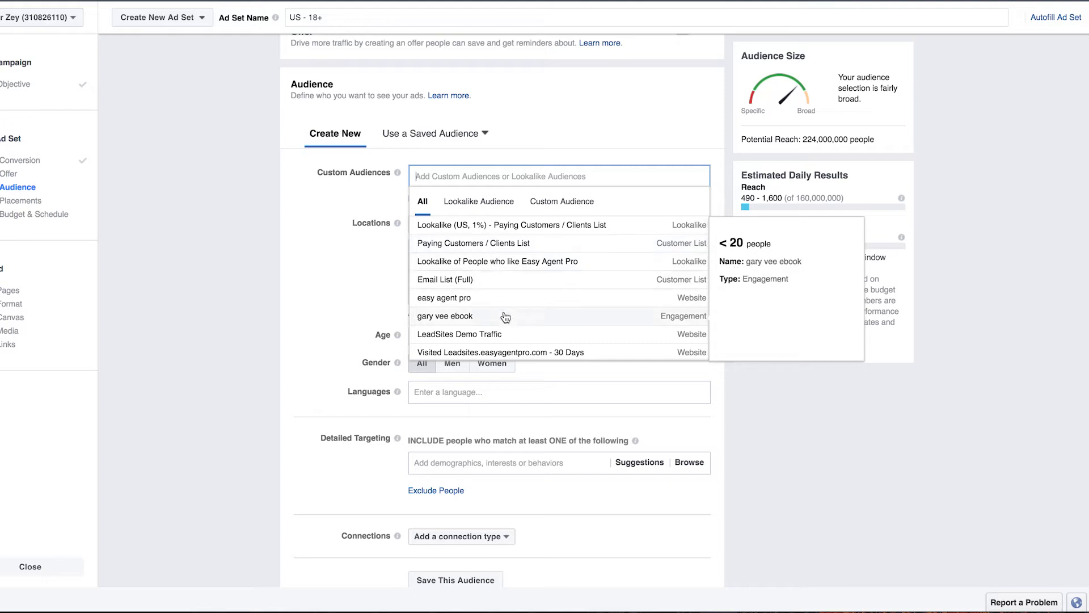
pyautogui.click(371, 251)
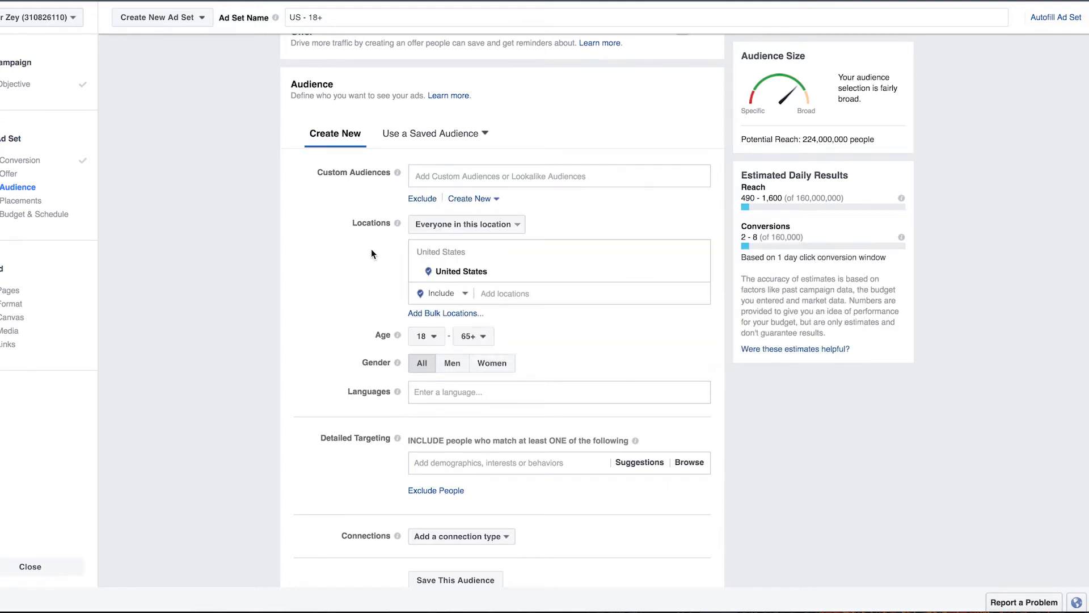
# Target the audience location to Albuquerque, New Mexico, United States.
pyautogui.scroll(-1, 371, 252)
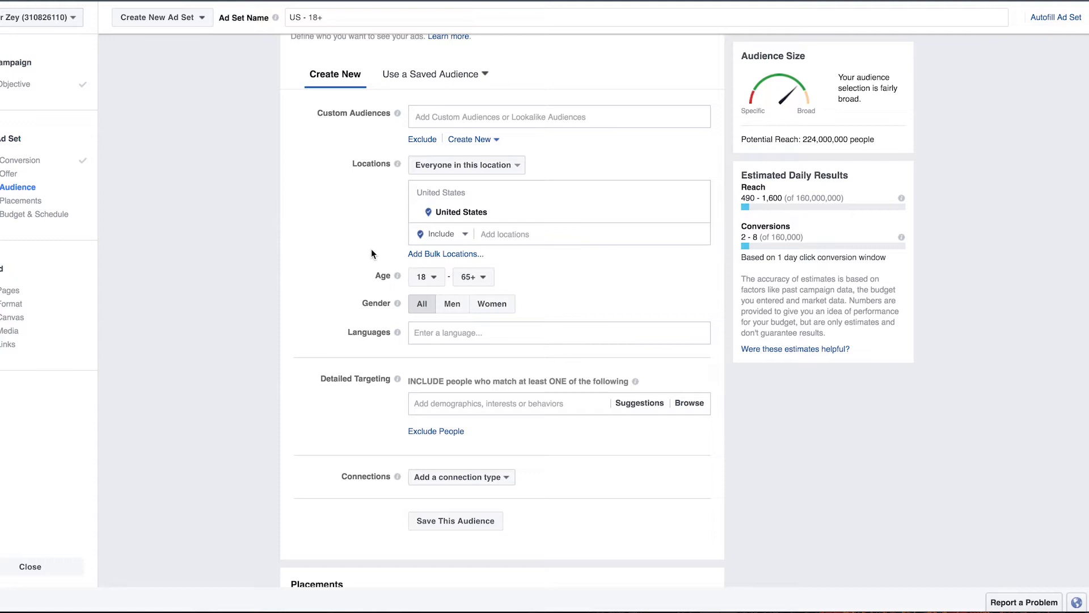
pyautogui.click(511, 233)
pyautogui.write('albu')
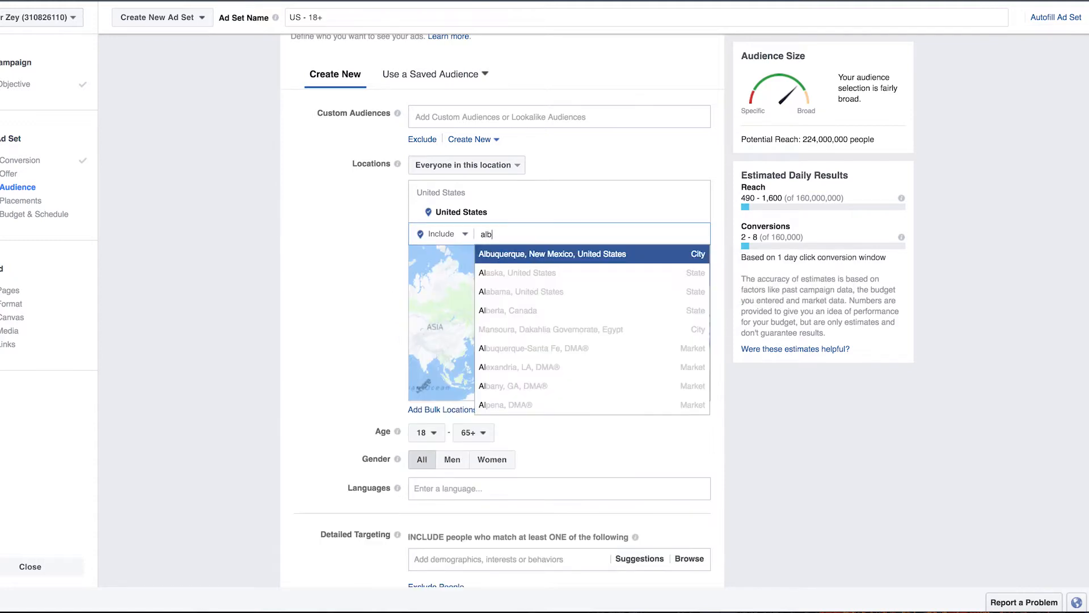
pyautogui.click(544, 255)
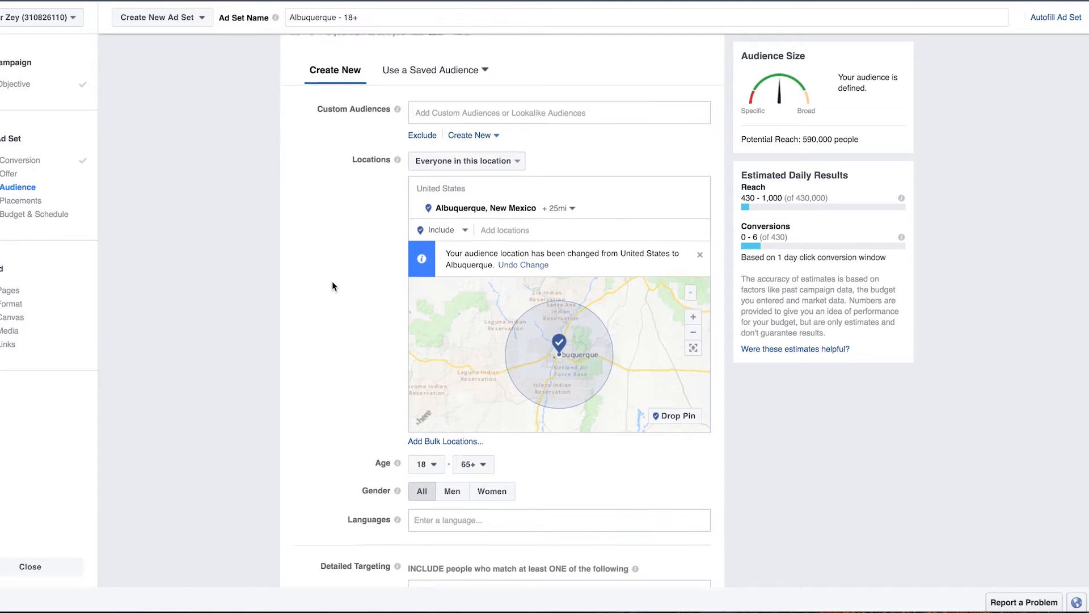
# Check the suggested interests for the audience's detailed targeting without adding any.
pyautogui.scroll(-3, 332, 281)
pyautogui.scroll(-2, 332, 283)
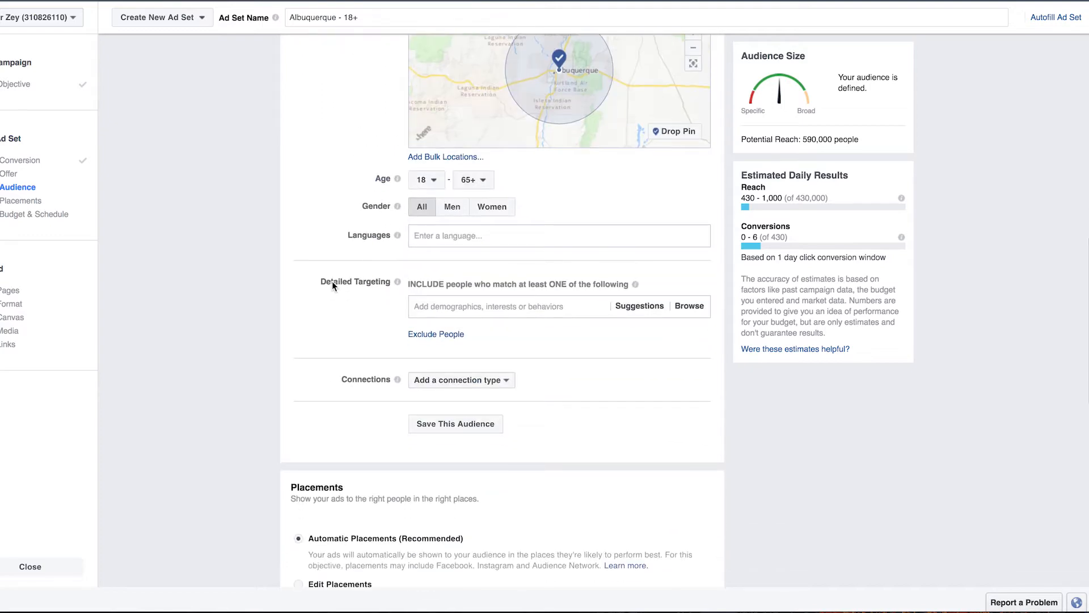
pyautogui.click(444, 309)
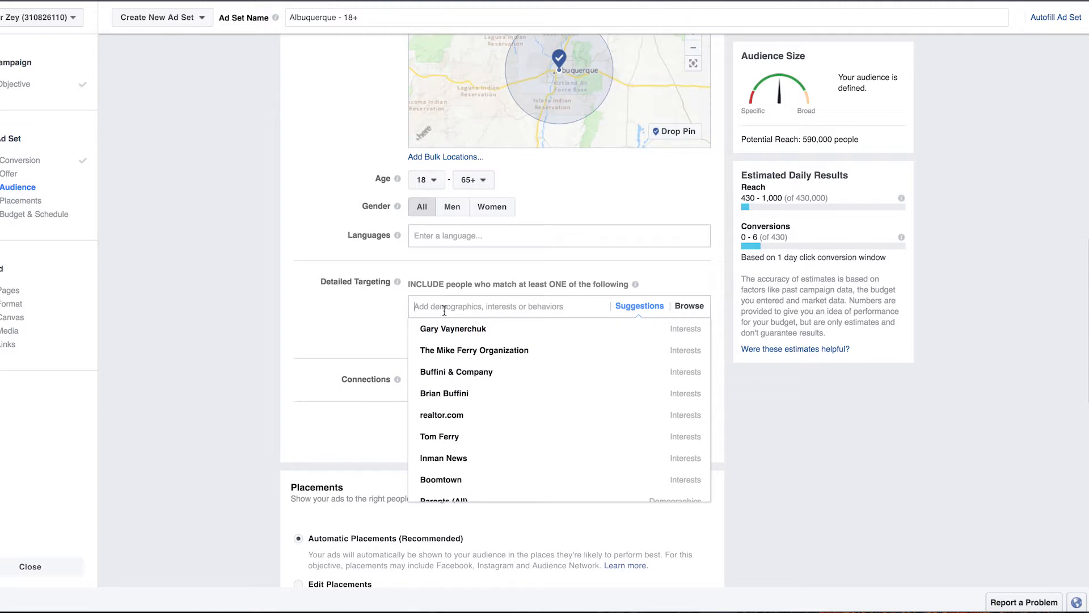
pyautogui.click(363, 325)
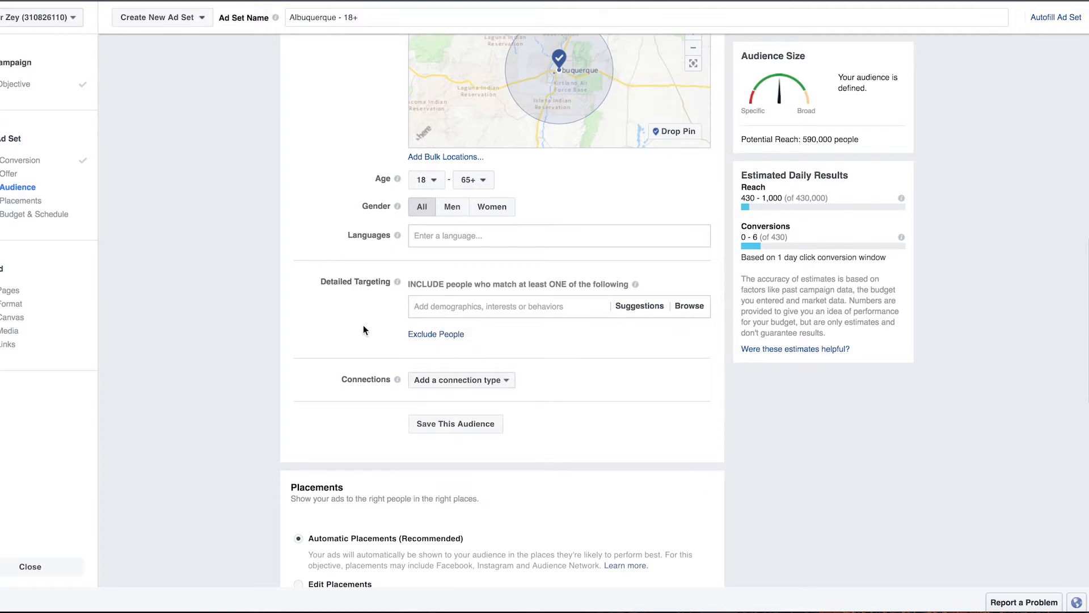
# Switch from automatic to edited placements and remove Audience Network from the platforms.
pyautogui.scroll(-5, 363, 325)
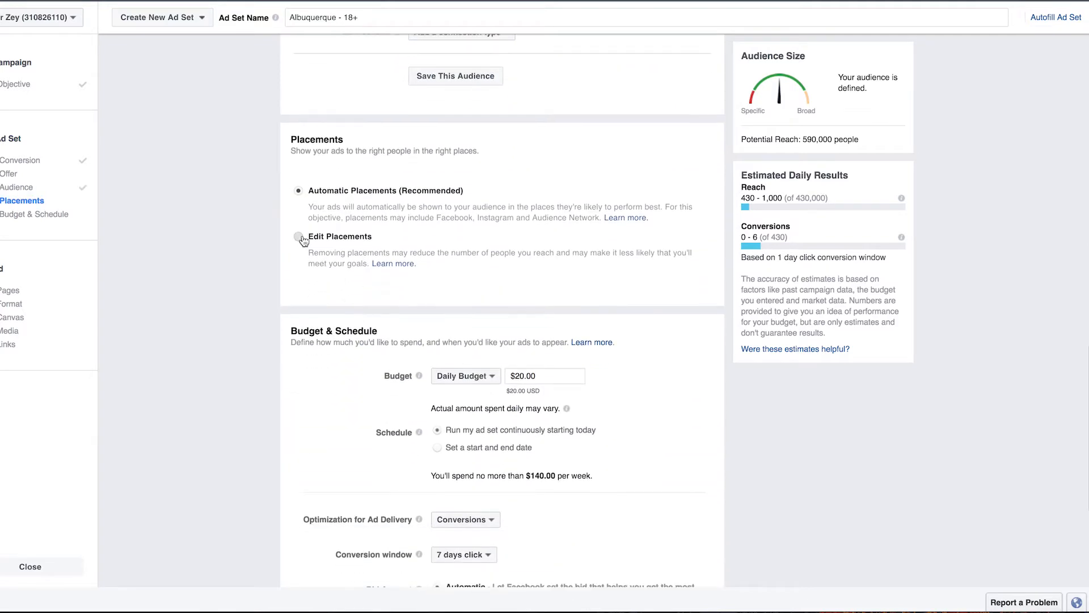
pyautogui.click(299, 236)
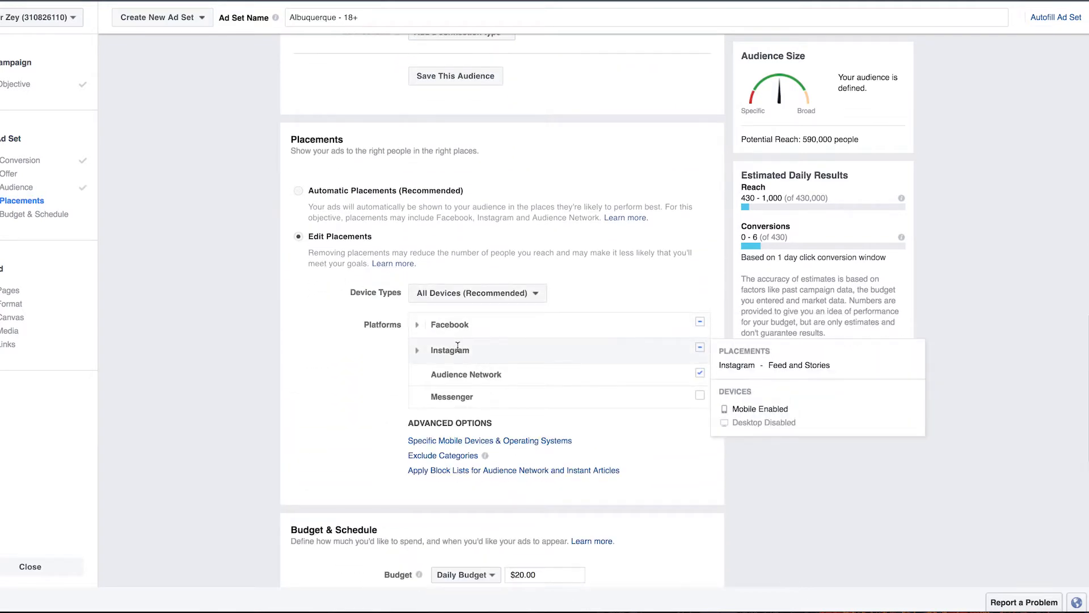
pyautogui.click(700, 373)
# Accept the budget and schedule settings, continue to the ad setup, and set the ad format to Carousel.
pyautogui.scroll(-7, 339, 384)
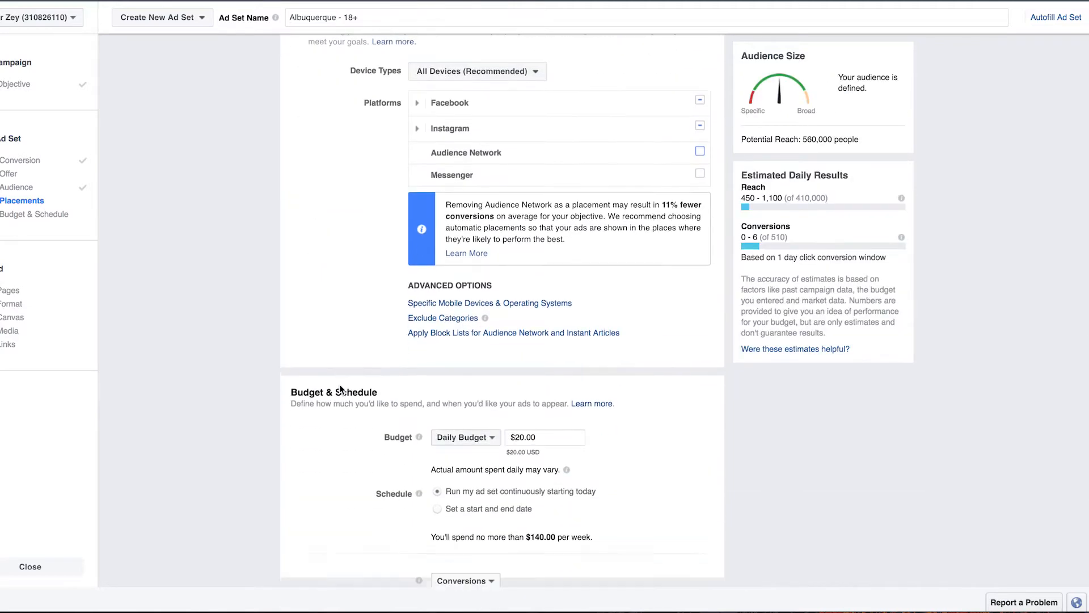
pyautogui.scroll(-2, 339, 385)
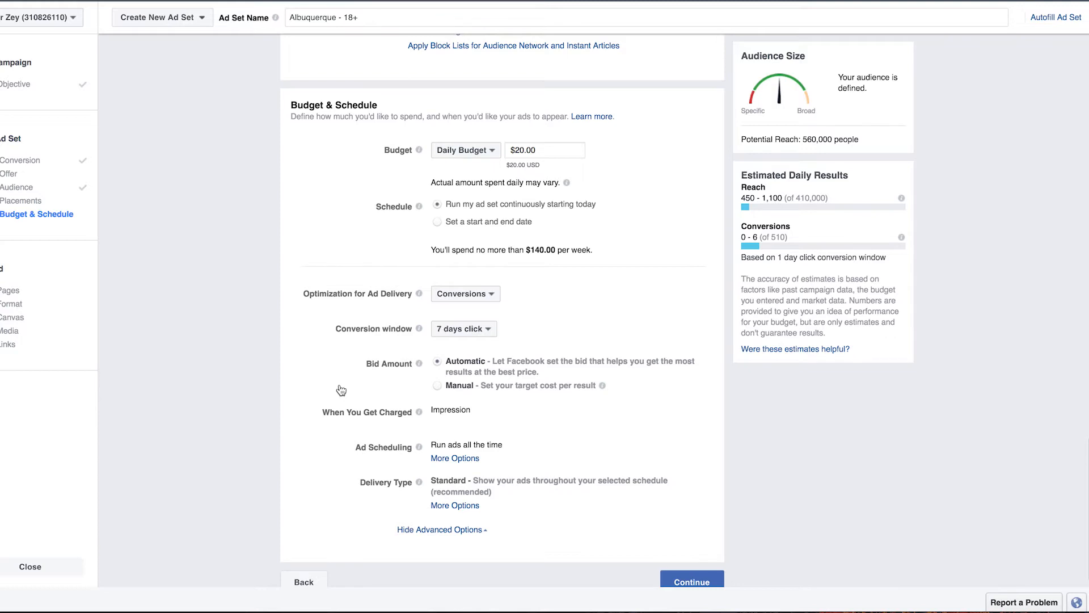
pyautogui.click(686, 574)
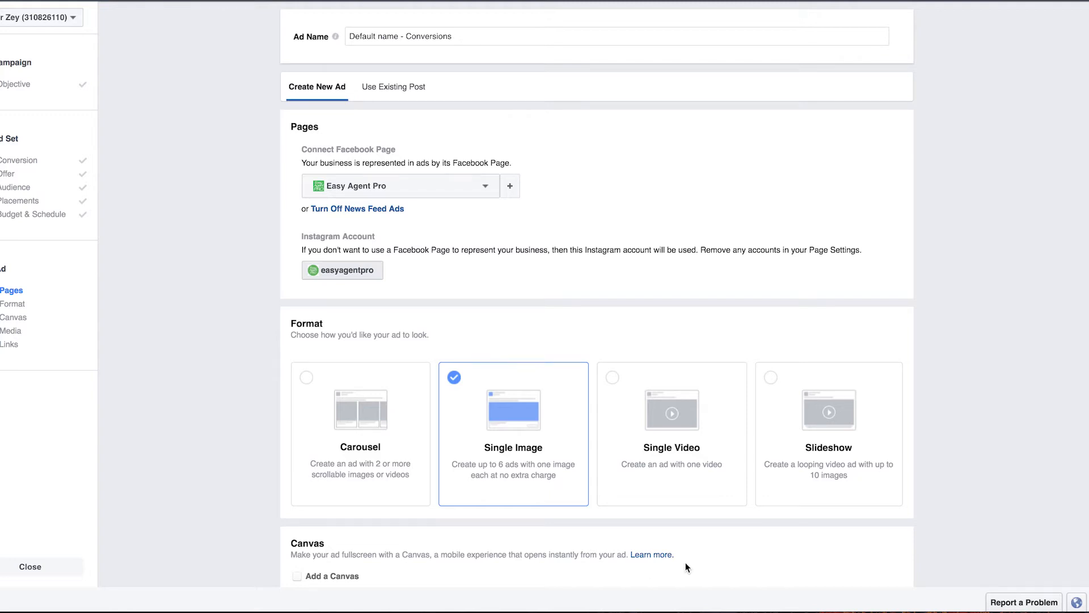
pyautogui.click(371, 457)
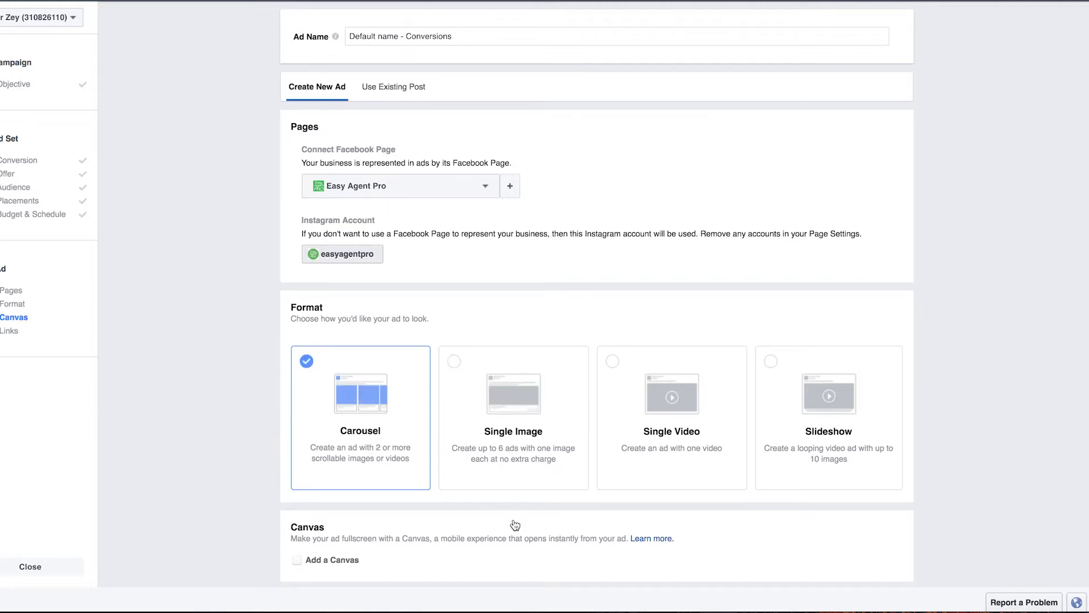
# Add a fourth card to the carousel in the ad's Links section.
pyautogui.scroll(-7, 516, 525)
pyautogui.scroll(-3, 516, 526)
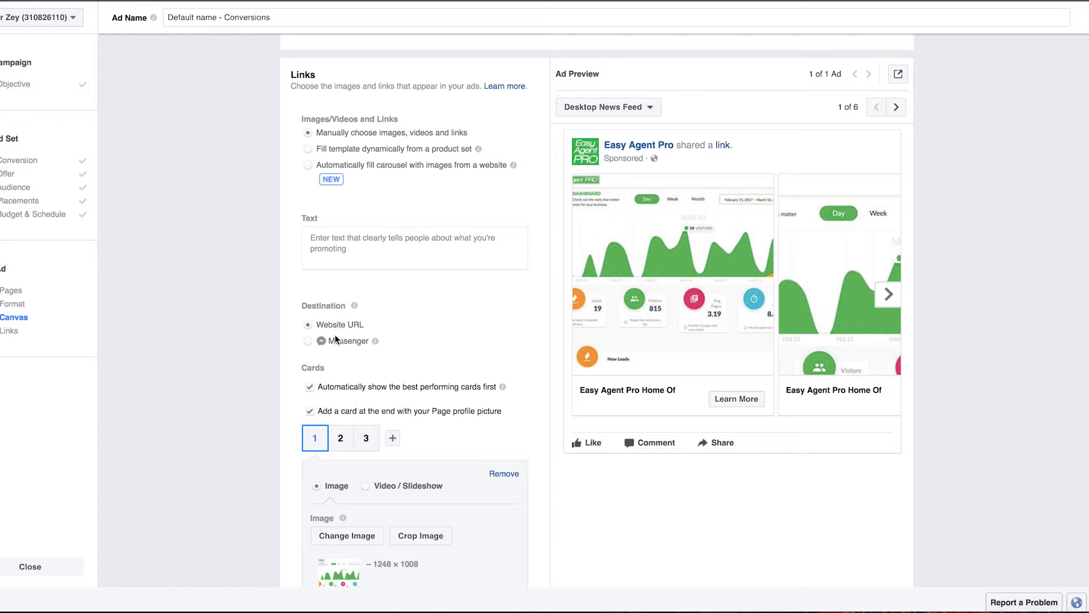
pyautogui.scroll(-3, 449, 435)
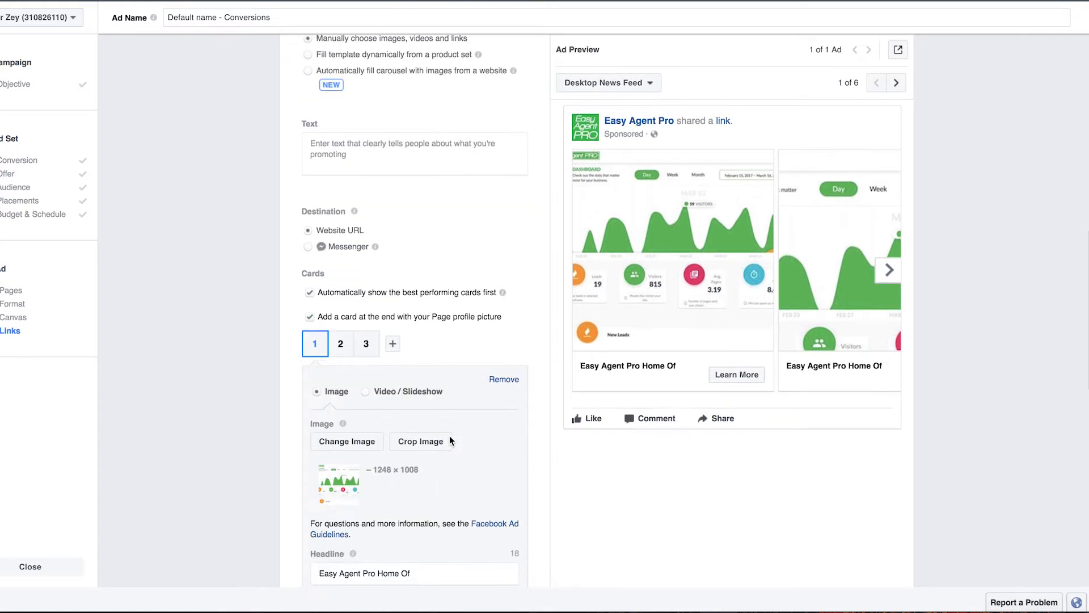
pyautogui.scroll(-2, 449, 435)
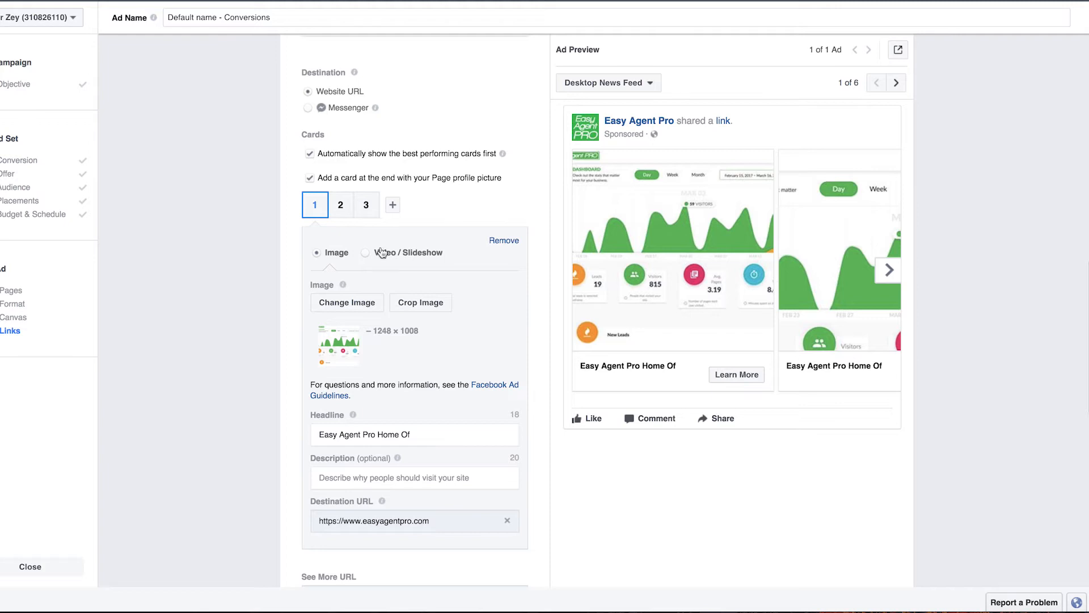
pyautogui.click(393, 205)
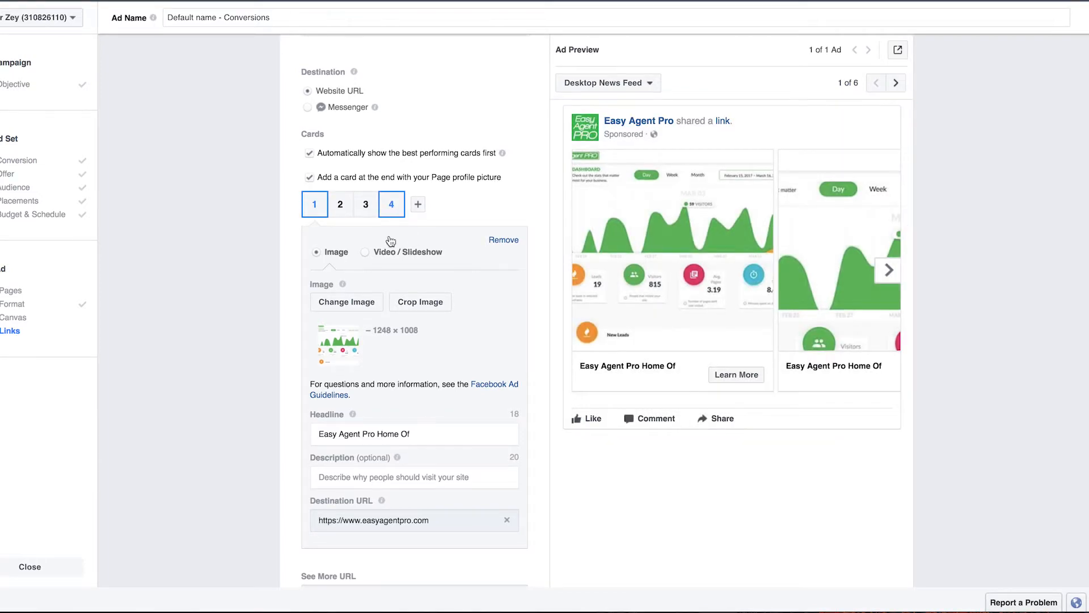
# Replace the first card's image with the uploaded file bigstock-Luxury-house-with-beautiful-la-91049936.jpg from the Desktop.
pyautogui.click(397, 212)
pyautogui.click(486, 262)
pyautogui.click(452, 100)
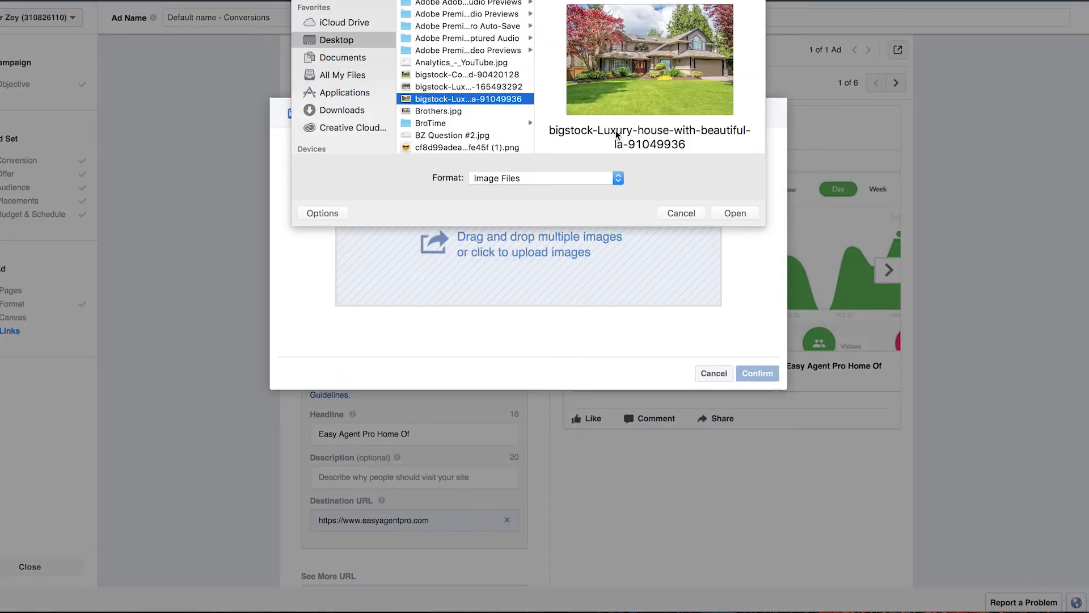
pyautogui.click(737, 214)
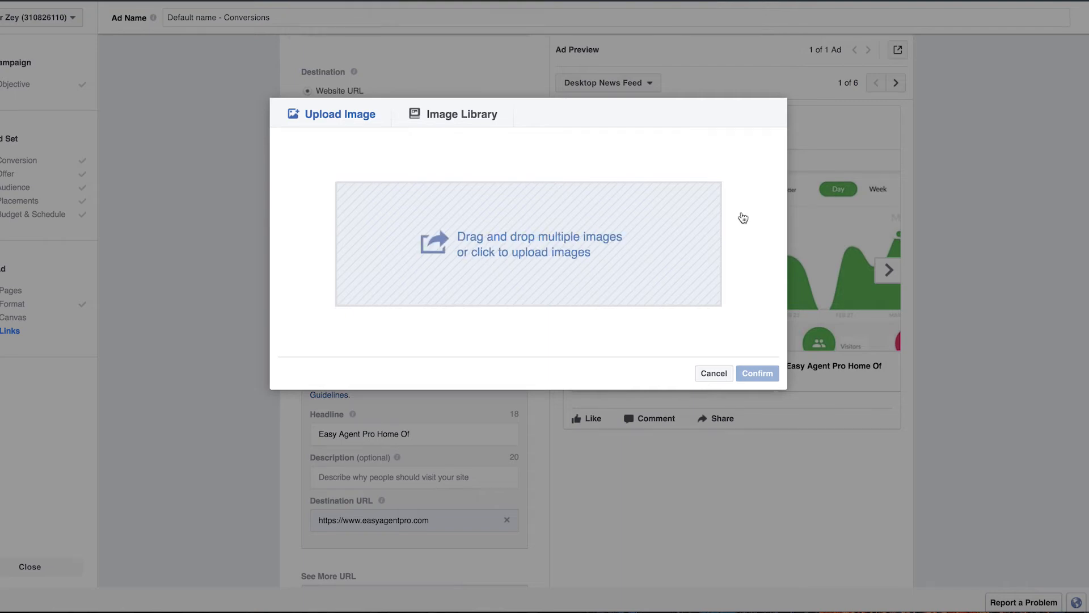
pyautogui.click(754, 403)
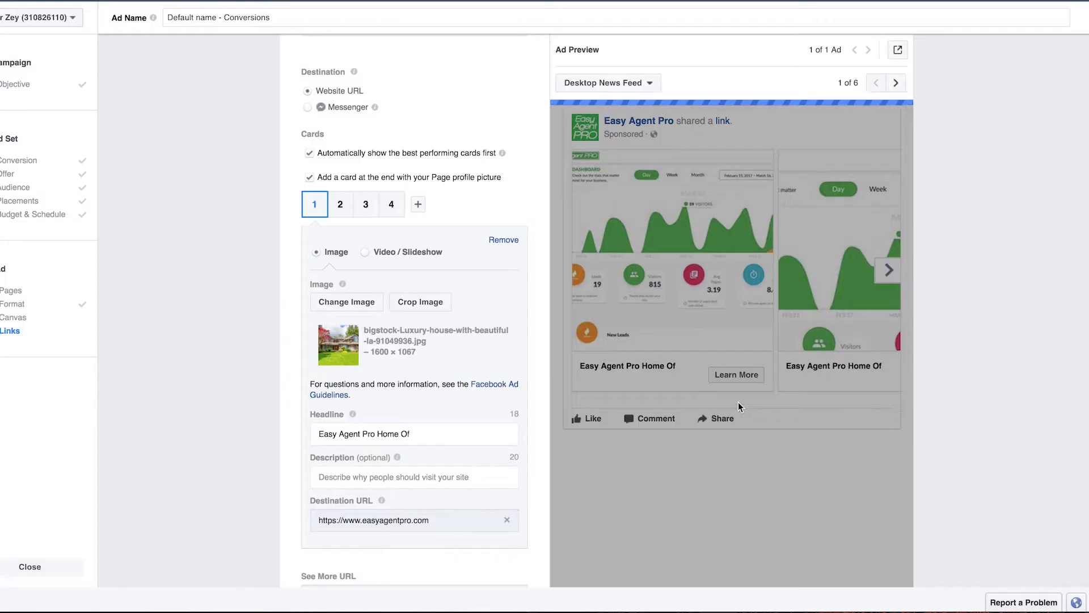
# Upload bigstock-Luxurious-New-Construction-Hom-165493292.jpg as the second card's image.
pyautogui.click(339, 212)
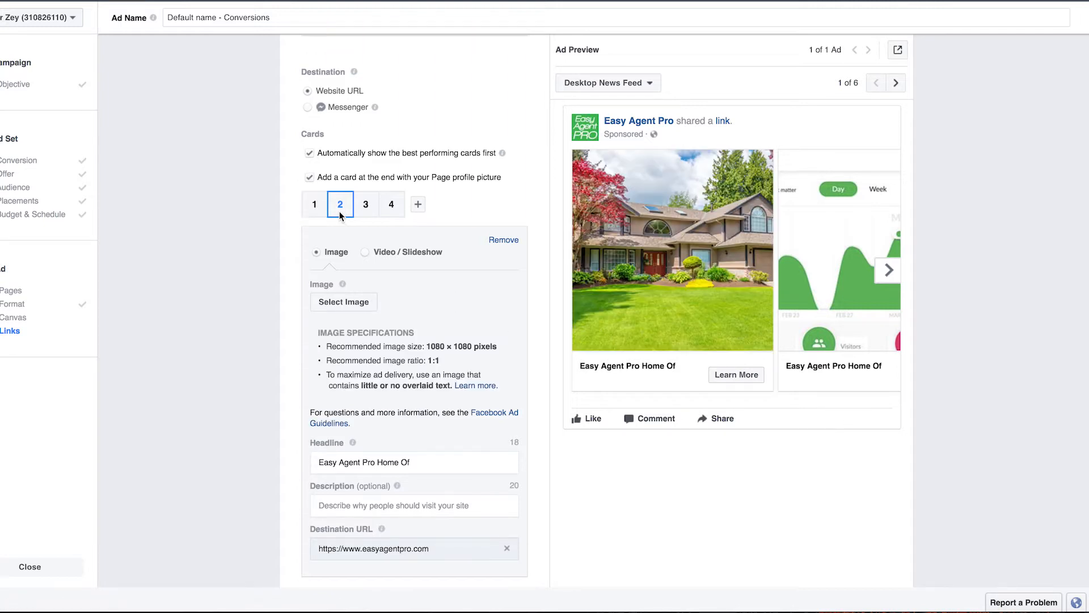
pyautogui.click(360, 303)
pyautogui.click(401, 282)
pyautogui.click(730, 211)
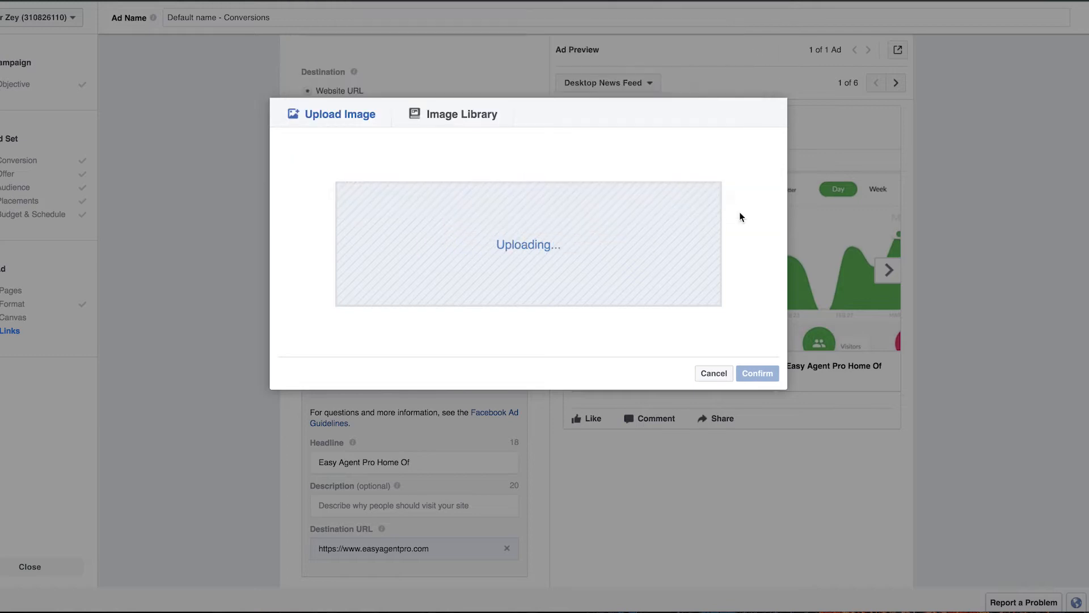
pyautogui.click(754, 373)
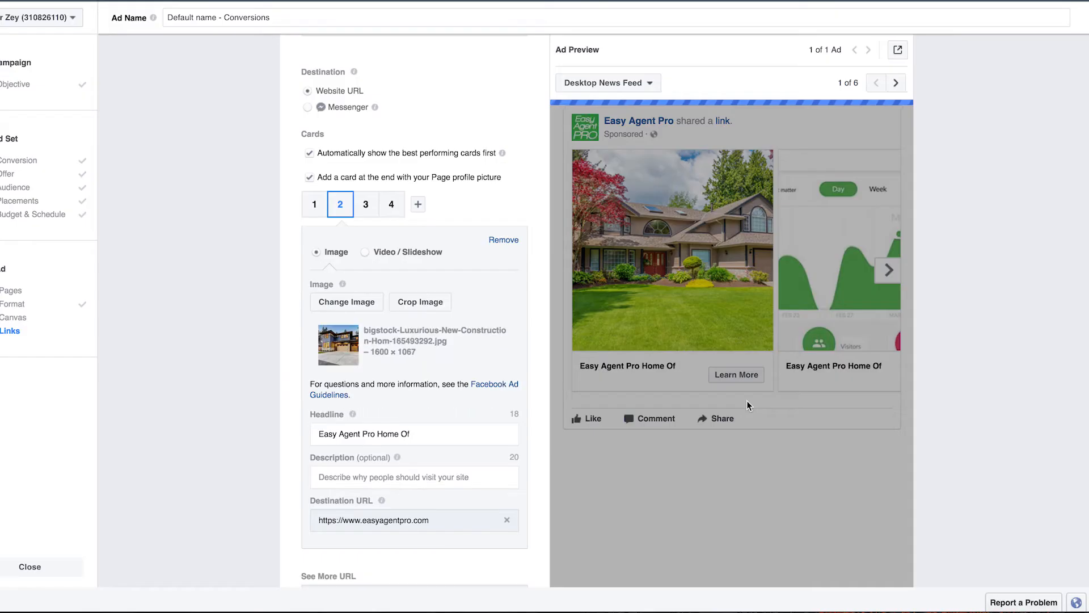
# Upload bigstock-Cozy-house-with-beautiful-land-90420128.jpg as the third card's image.
pyautogui.click(360, 304)
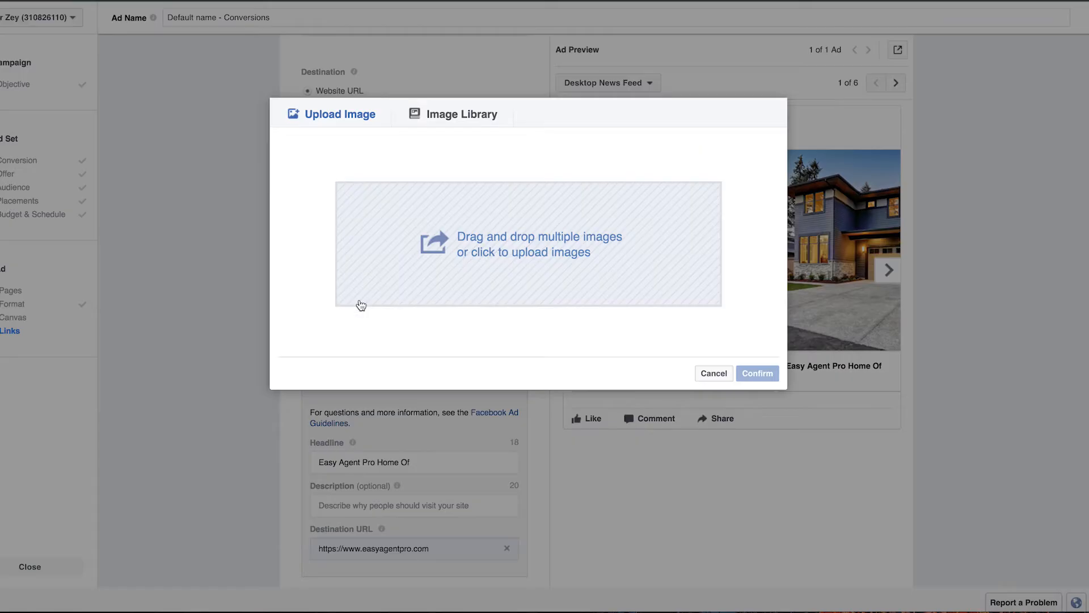
pyautogui.click(406, 281)
pyautogui.scroll(-5, 468, 68)
pyautogui.click(468, 49)
pyautogui.click(737, 213)
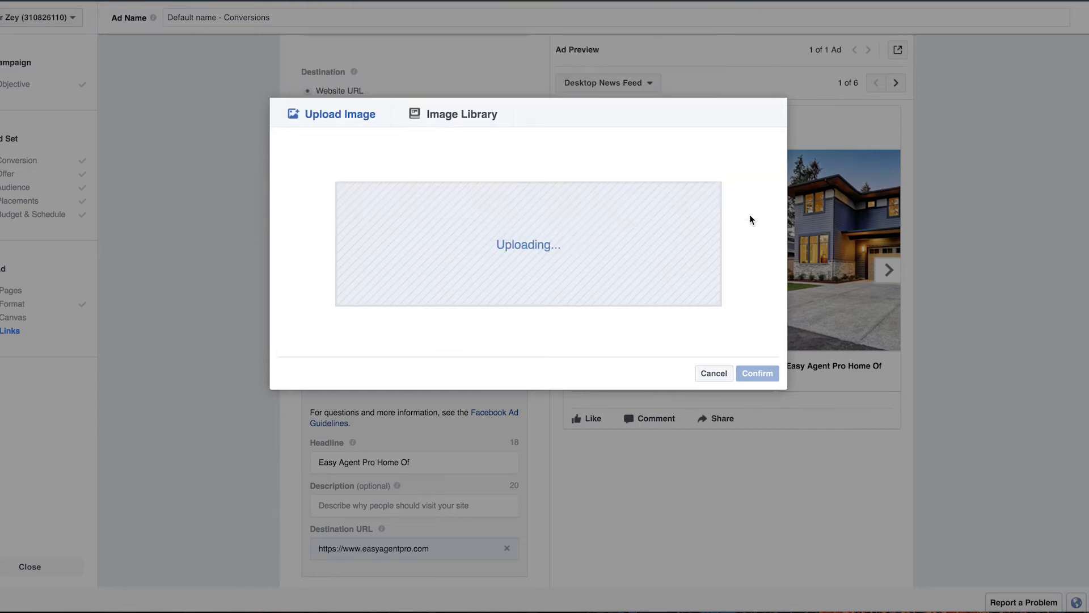
pyautogui.click(750, 399)
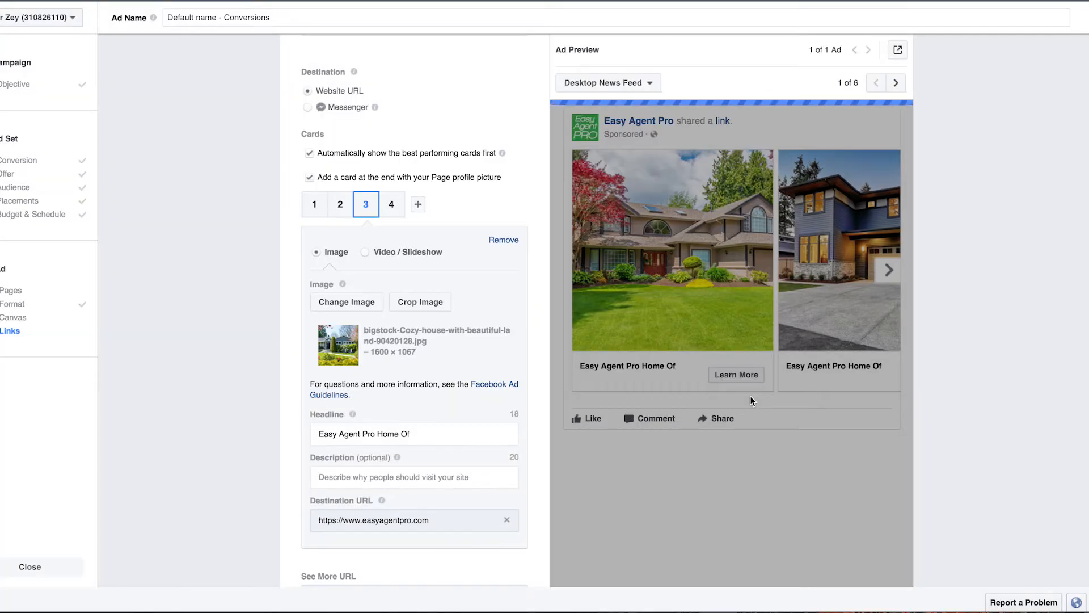
# Page through the carousel preview and upload an image from the Desktop for the fourth card.
pyautogui.click(890, 271)
pyautogui.click(889, 271)
pyautogui.click(889, 271)
pyautogui.click(392, 204)
pyautogui.click(360, 302)
pyautogui.click(367, 303)
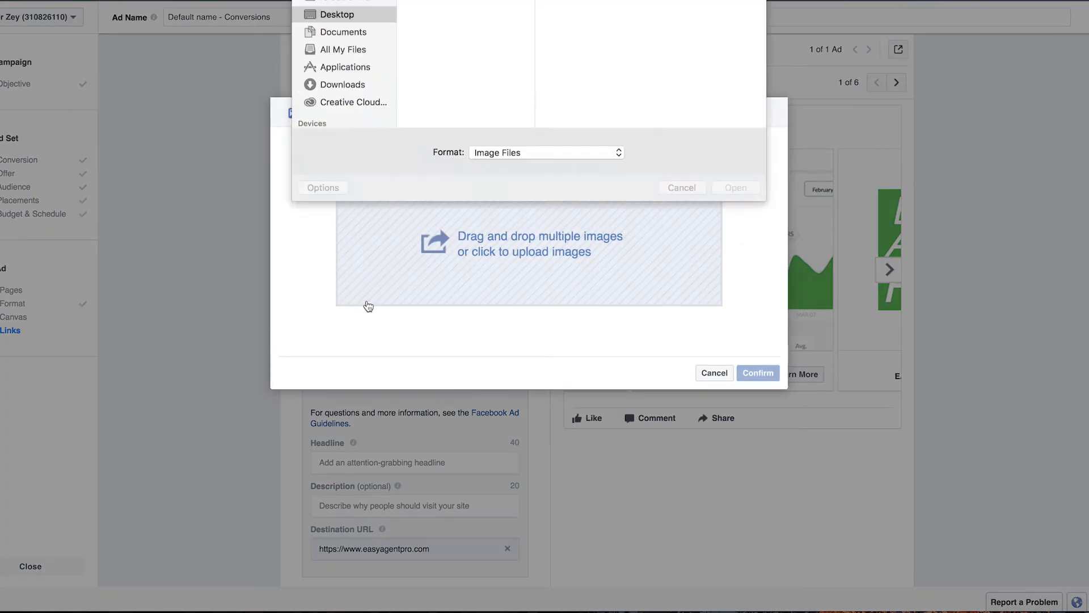
pyautogui.scroll(-10, 450, 74)
pyautogui.doubleClick(435, 71)
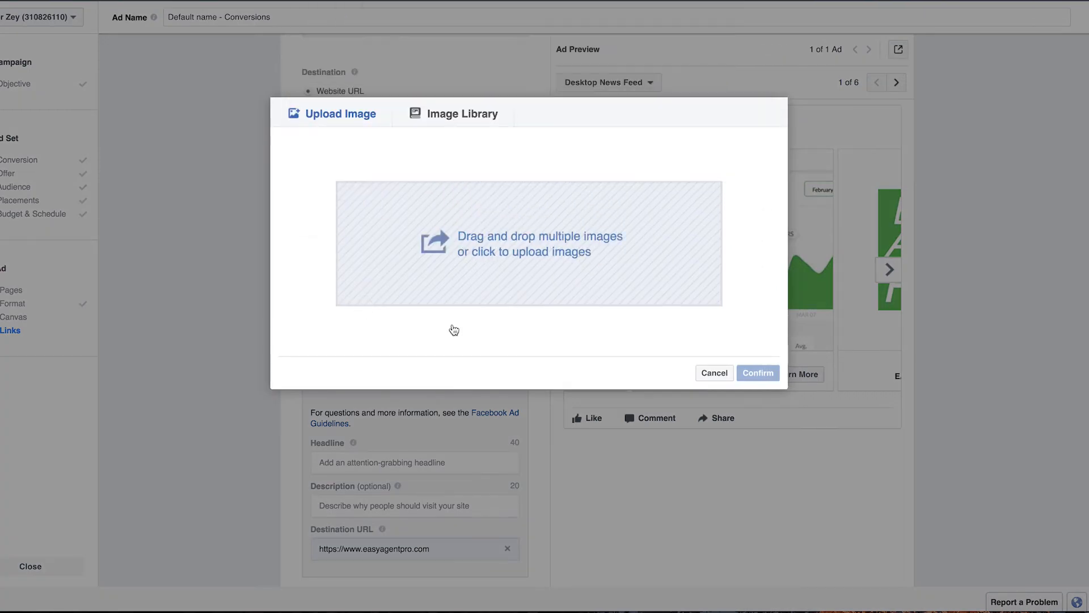
pyautogui.click(757, 397)
pyautogui.click(888, 271)
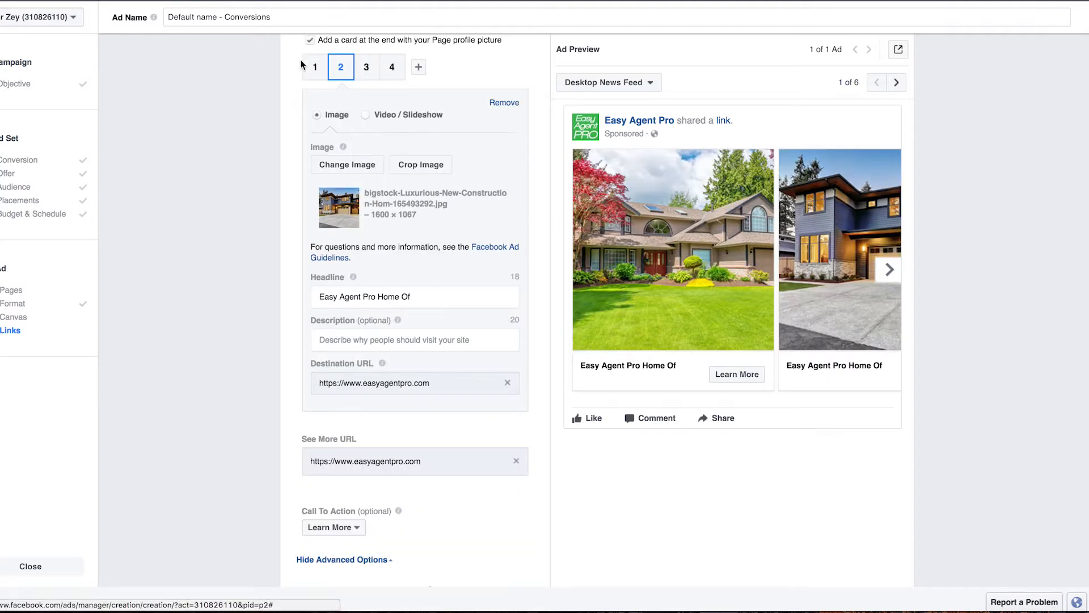
# Replace the first card's headline with "Looking For A New Home?".
pyautogui.click(314, 65)
pyautogui.click(416, 299)
pyautogui.moveTo(415, 299); pyautogui.dragTo(304, 285)
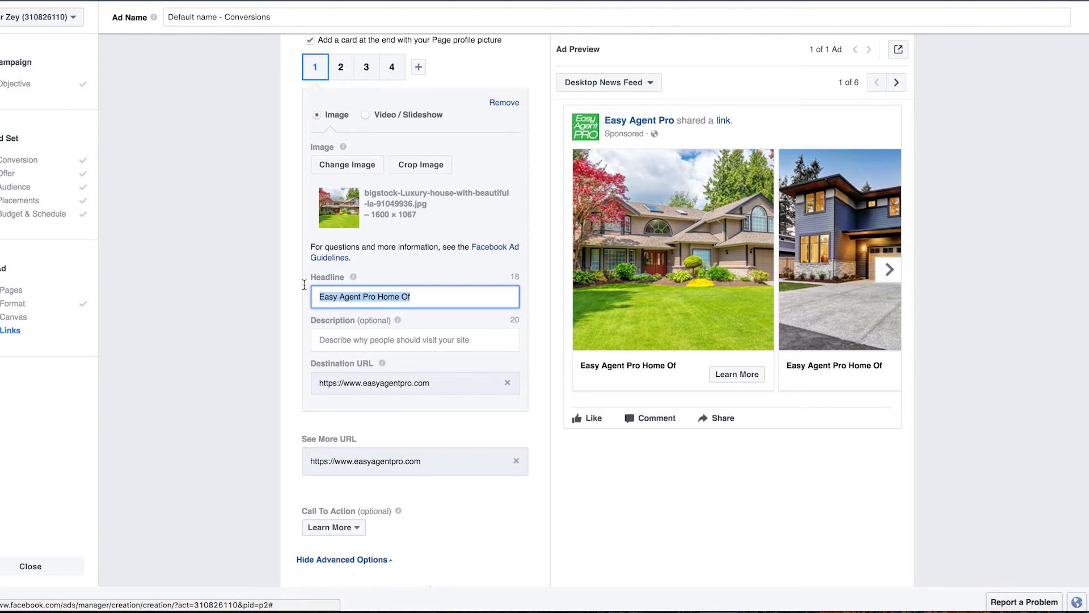
pyautogui.write('Looking For A New Home?')
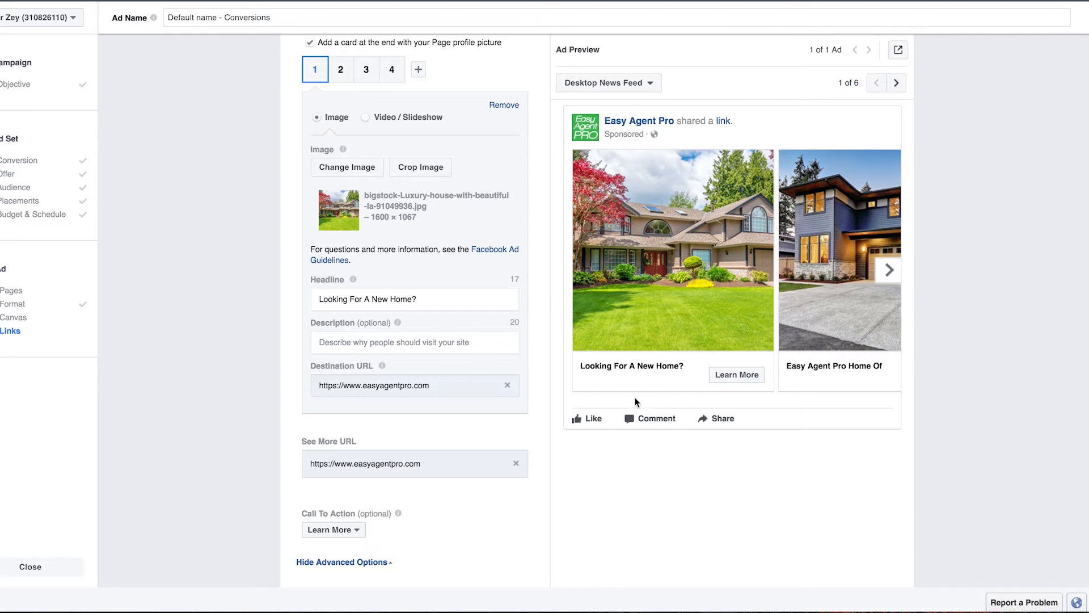
# Check the available Call To Action options for the ad, keeping Learn More.
pyautogui.scroll(-5, 544, 431)
pyautogui.click(359, 397)
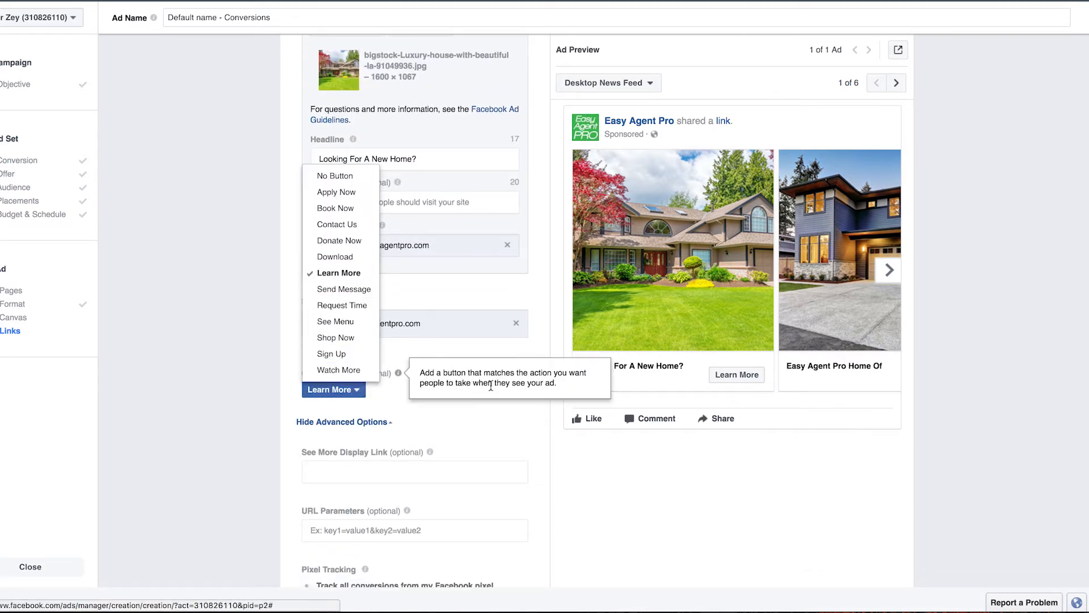
pyautogui.click(490, 386)
pyautogui.scroll(4, 489, 428)
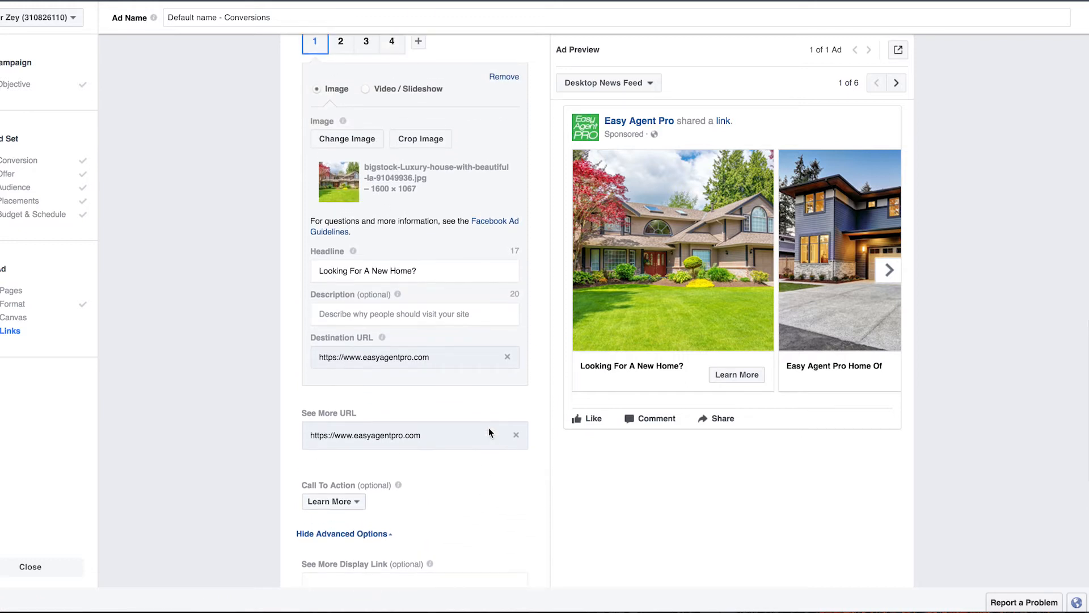